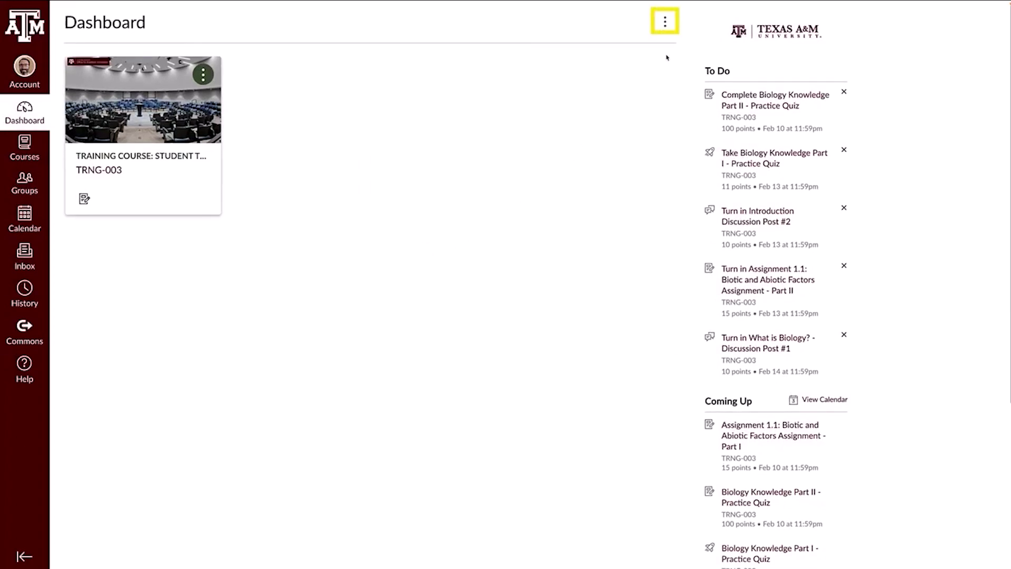
Open the Dashboard View menu showing Card View, List View and Recent Activity.
click(664, 22)
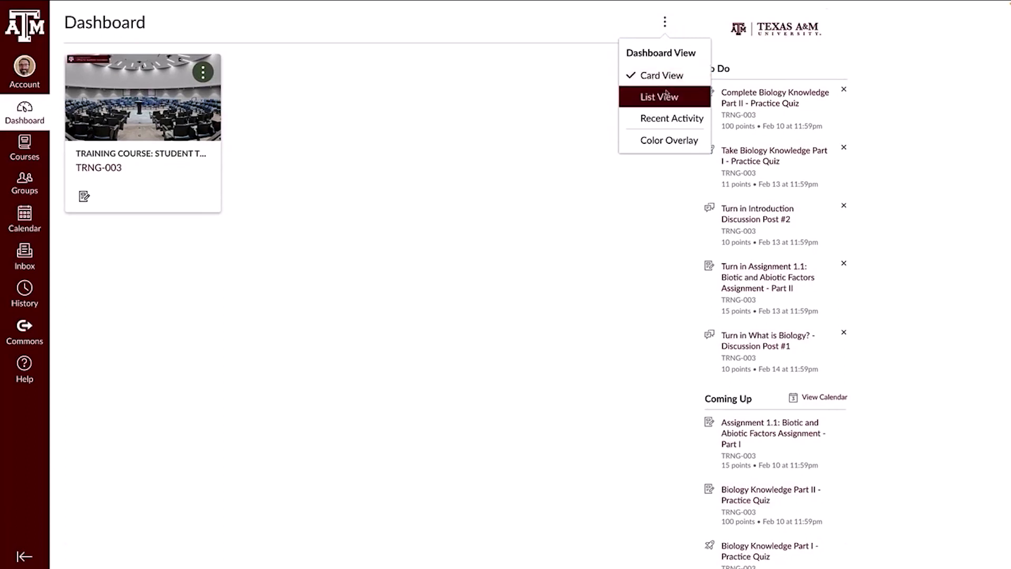
Switch the dashboard to List View, dismiss the notice, and cancel a new to-do item.
click(660, 97)
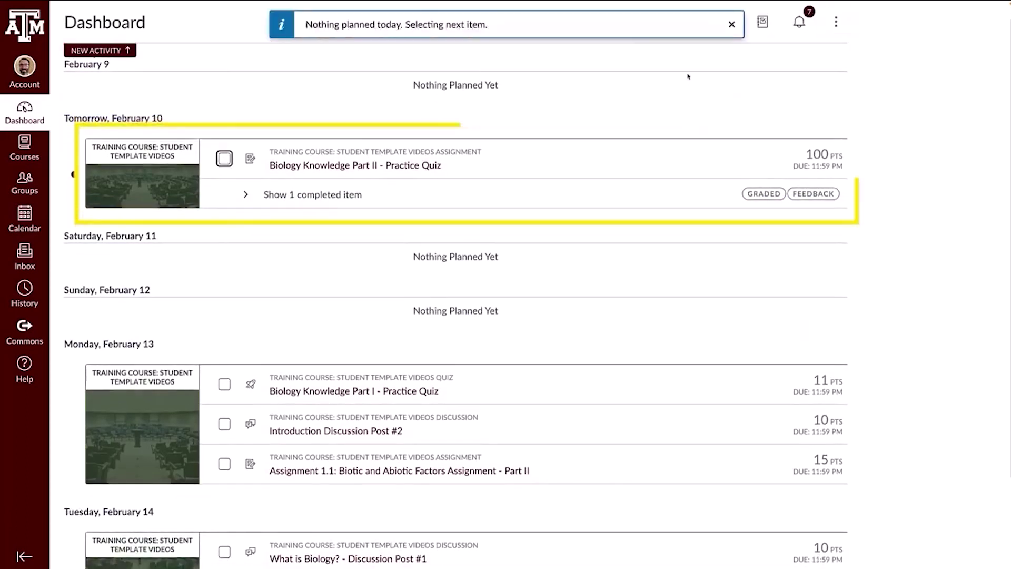
click(732, 25)
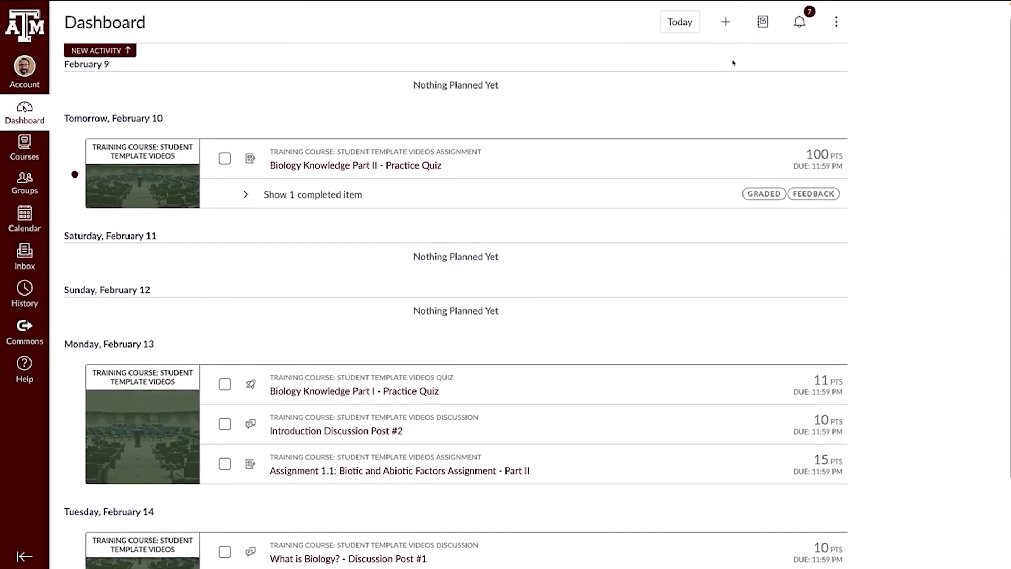
click(725, 22)
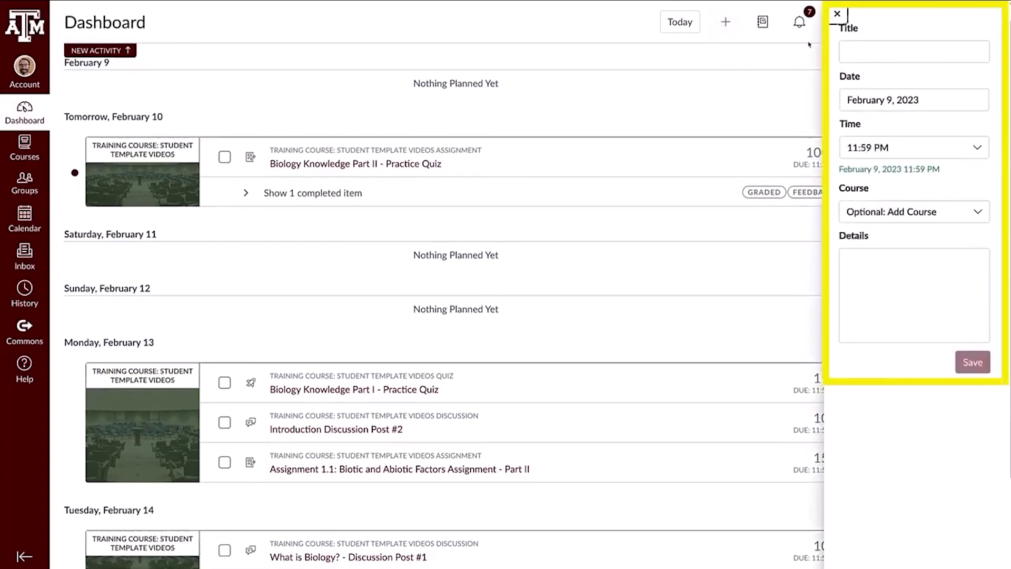
click(896, 13)
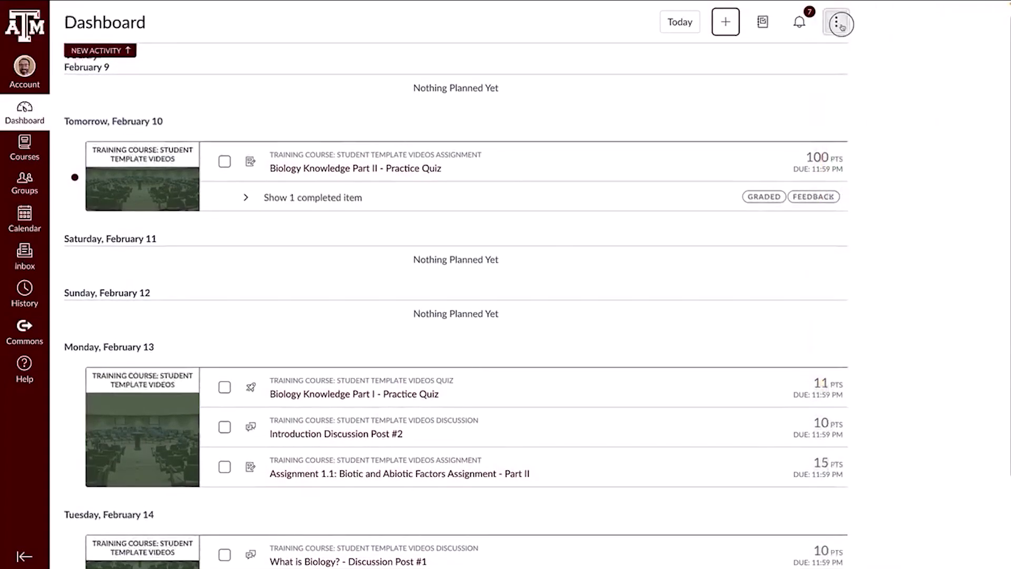
Switch the dashboard to Recent Activity and bring the view options up again.
click(836, 22)
click(837, 116)
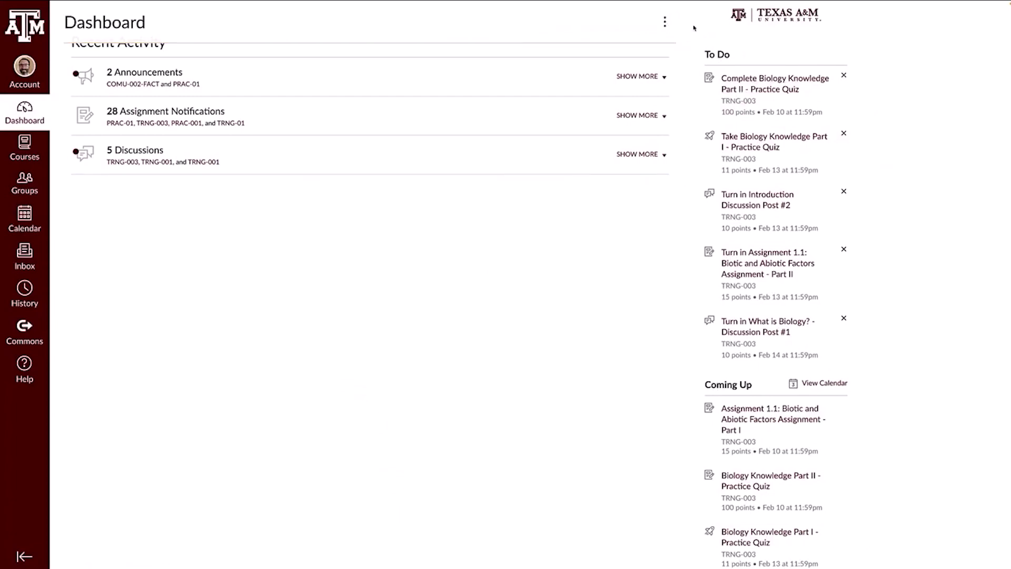
click(664, 21)
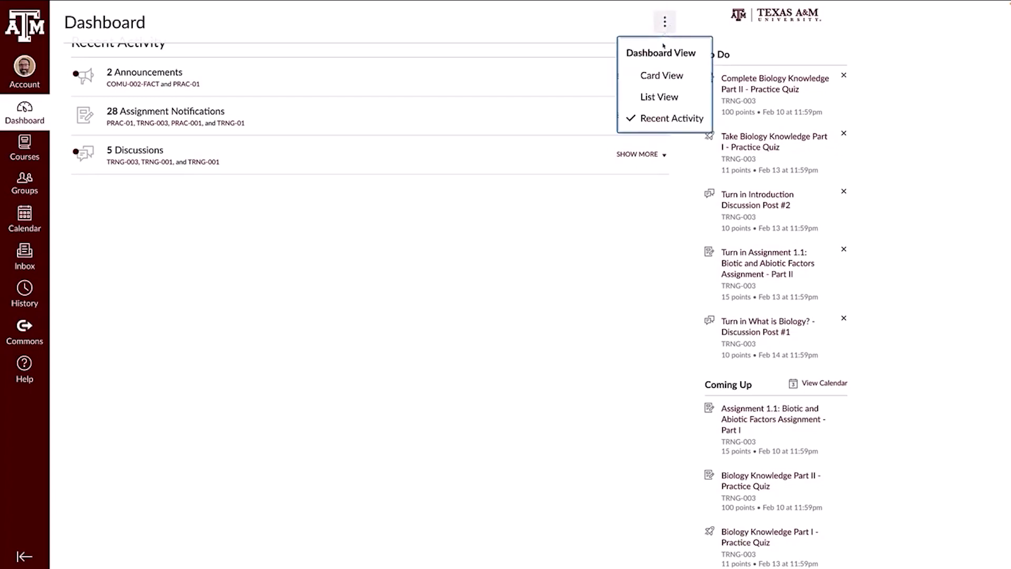
Return to Card View and open Student Template Videos grades, showing an 86.67% total.
click(662, 76)
scroll(900, 368, down, 5)
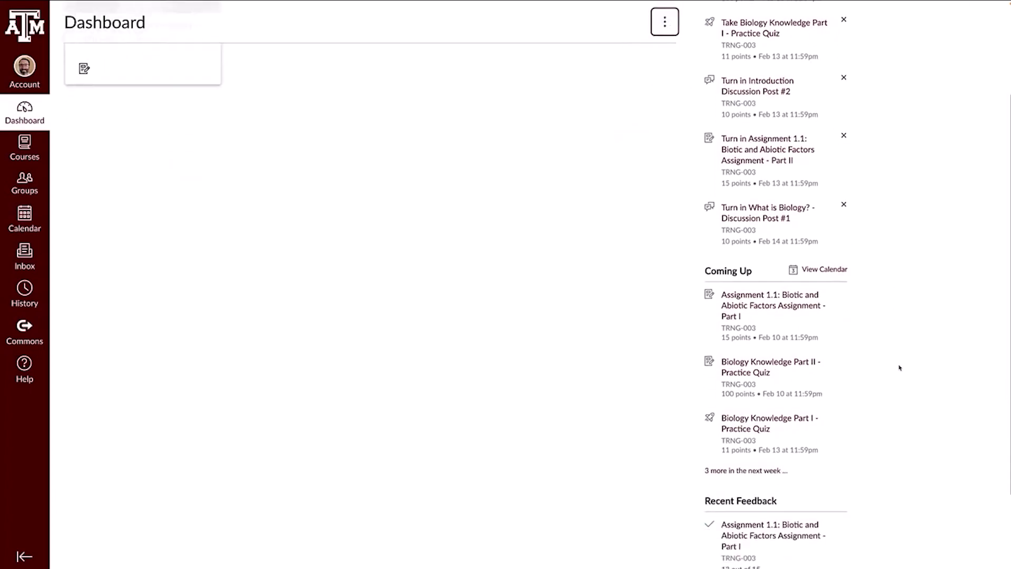
scroll(900, 368, down, 3)
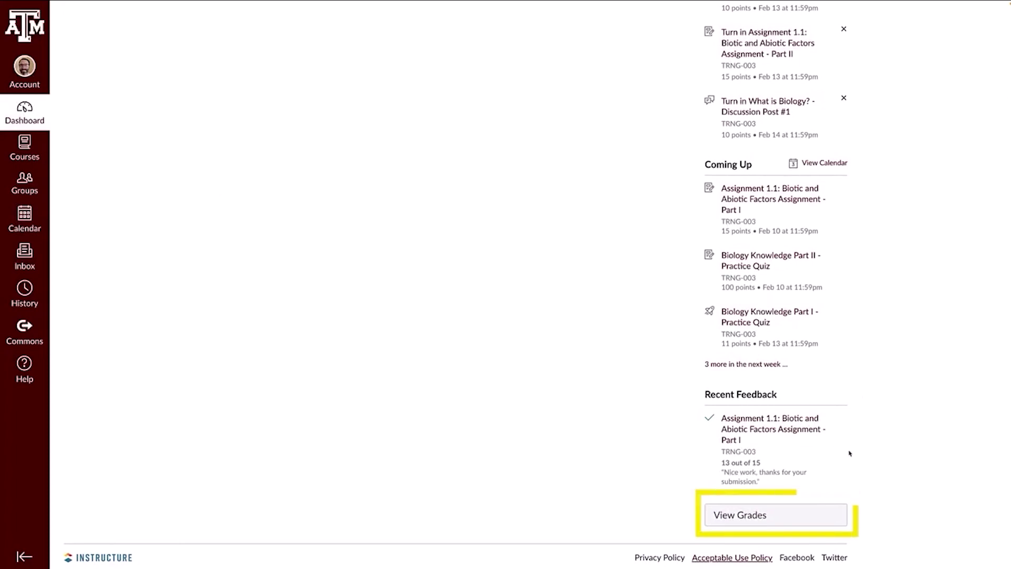
click(824, 510)
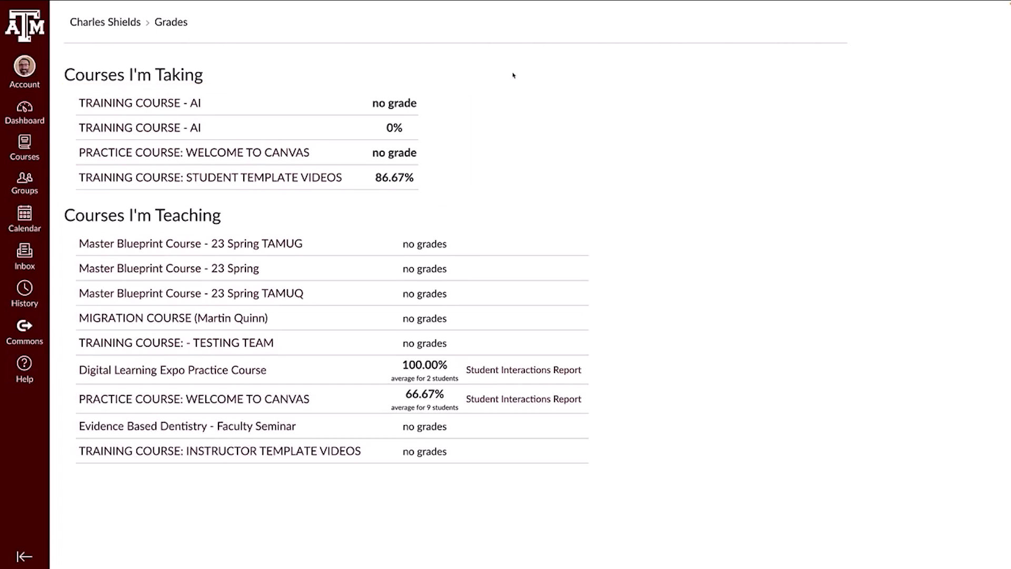
click(297, 181)
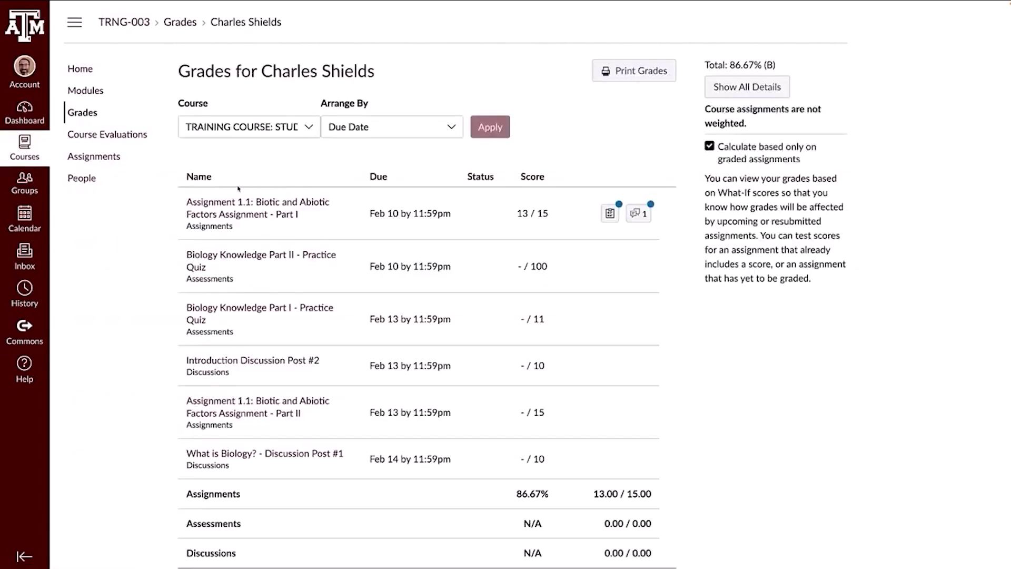
Open TRAINING COURSE: STUDENT TEMPLATE VIDEOS from the Courses flyout.
click(29, 150)
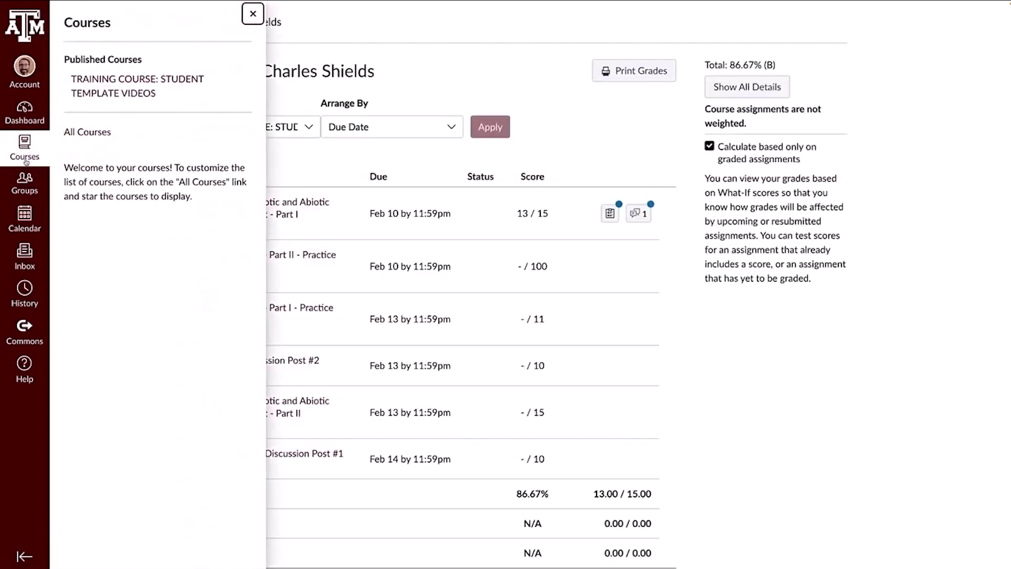
click(111, 93)
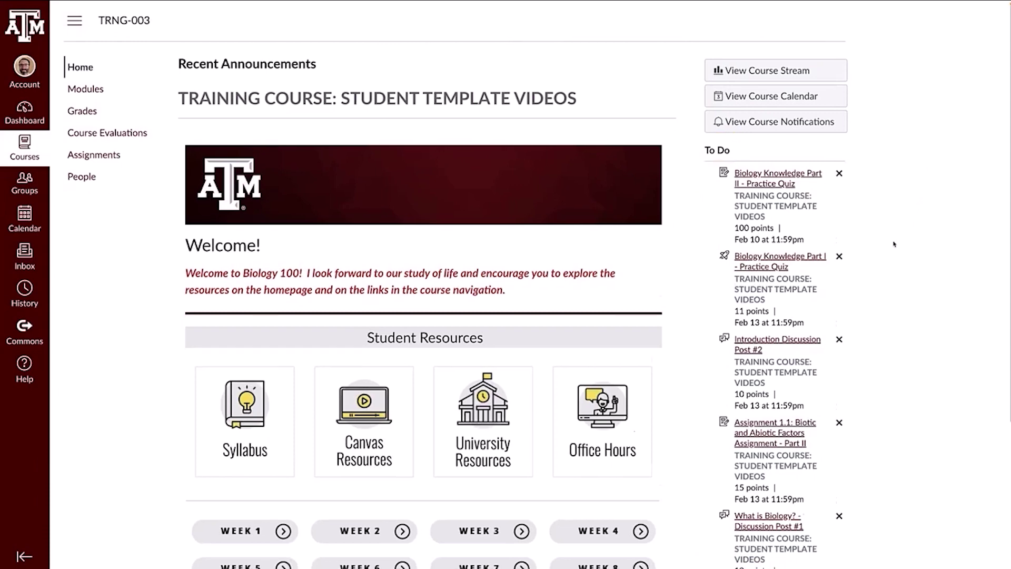
scroll(894, 244, down, 3)
scroll(894, 244, down, 3)
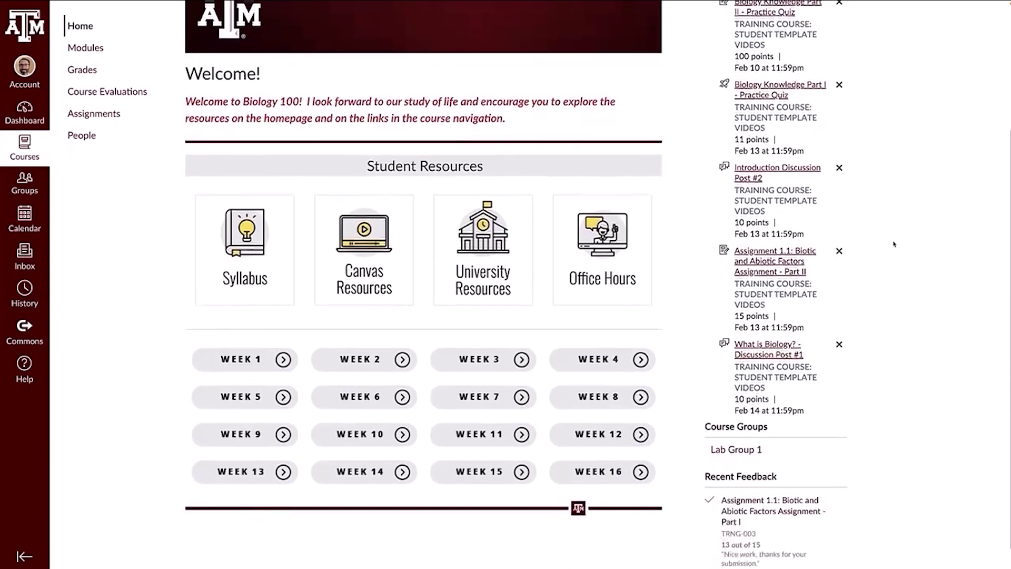
scroll(895, 245, down, 2)
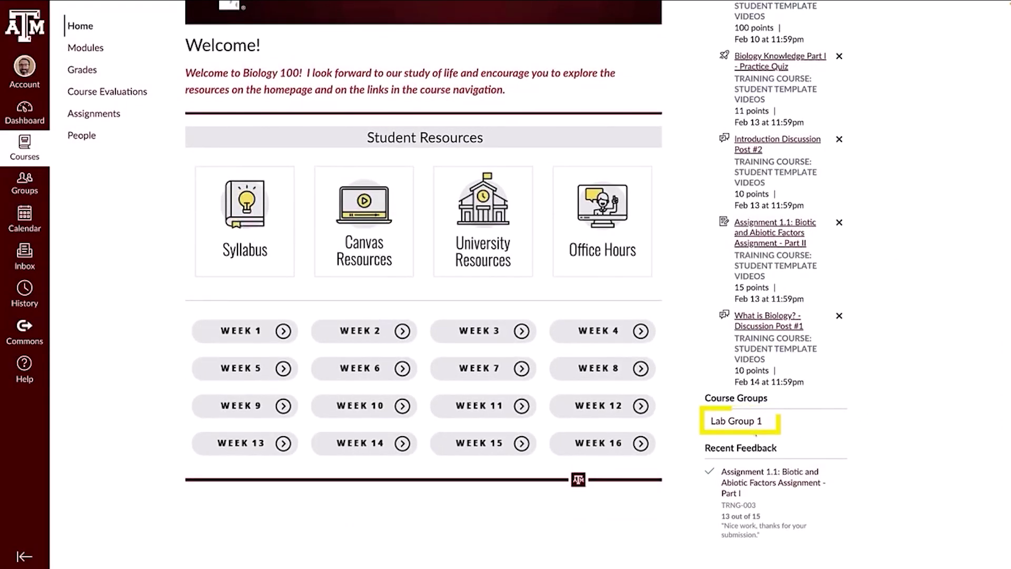
Visit Lab Group 1, return to TRNG-003, open Assignment 1.1 Part I feedback, then show the account panel.
click(736, 421)
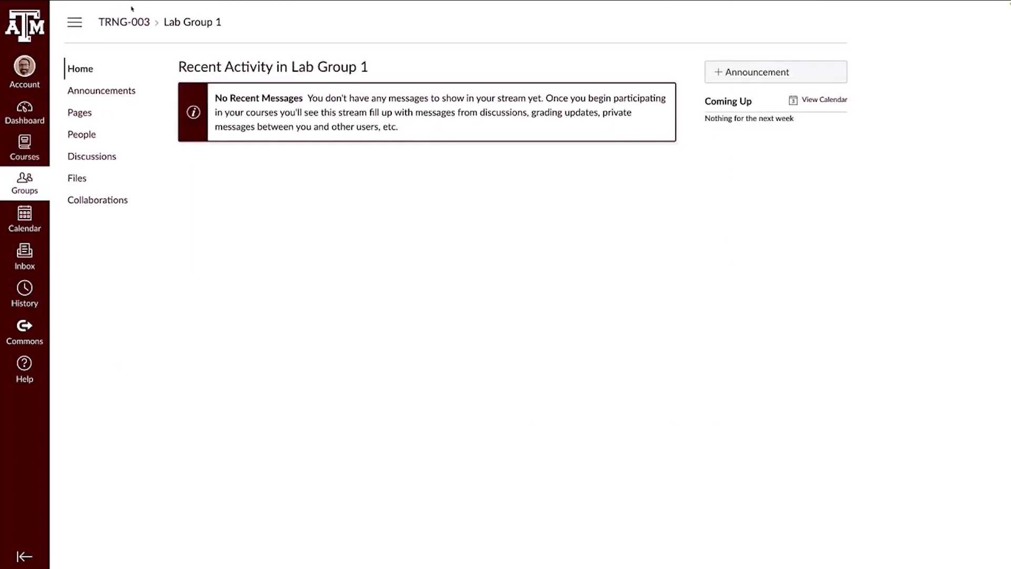
click(124, 23)
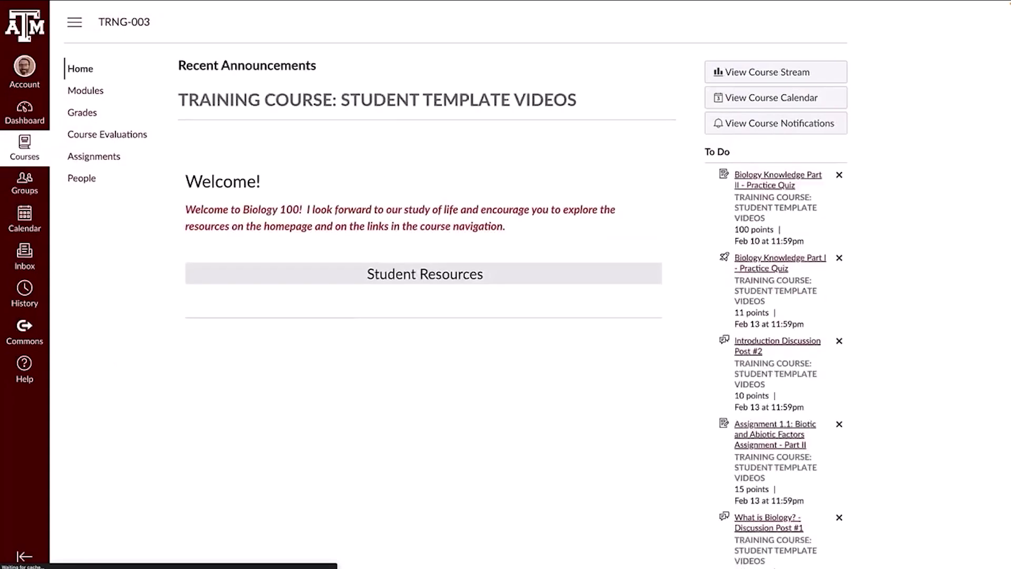
scroll(964, 528, down, 3)
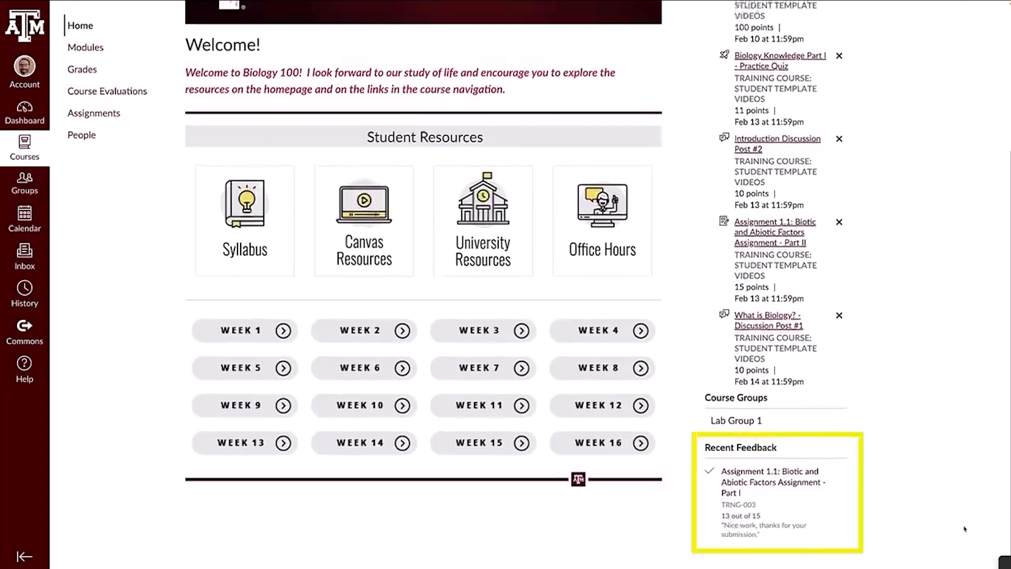
click(809, 482)
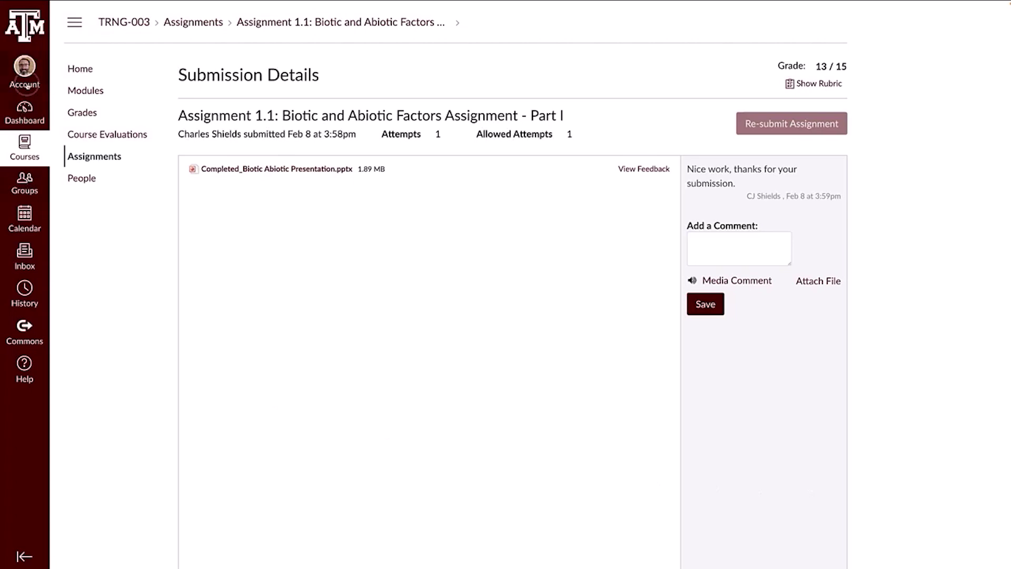
click(25, 75)
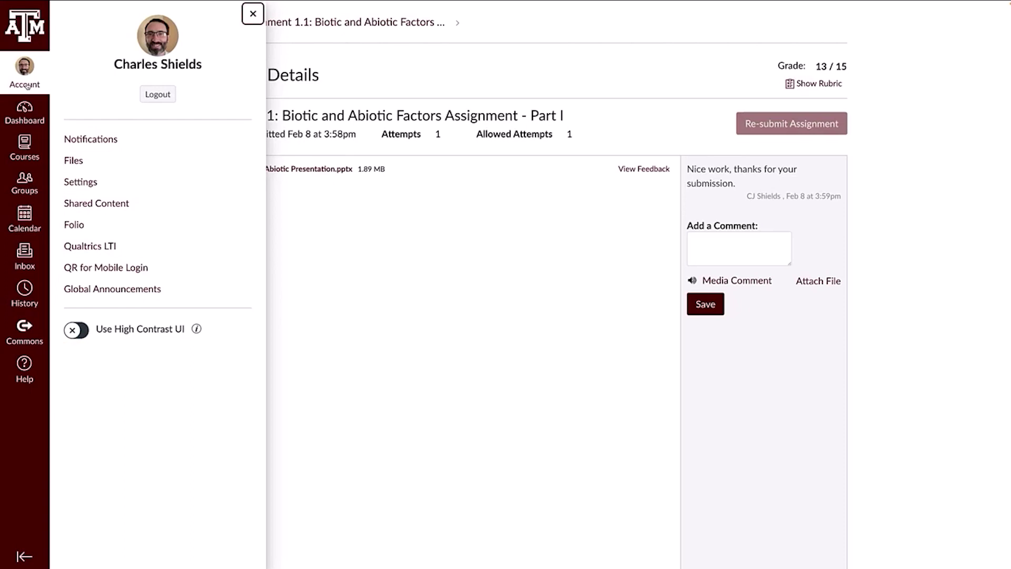
Return to the Dashboard with the training course card and upcoming assignments.
click(25, 112)
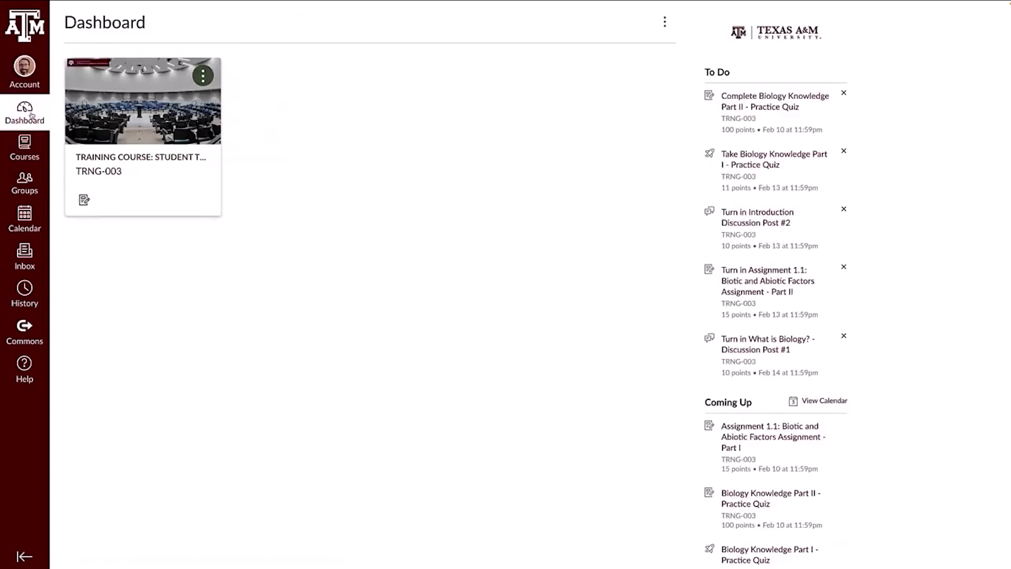
Browse the Courses and Groups panels, then open the calendar.
click(25, 146)
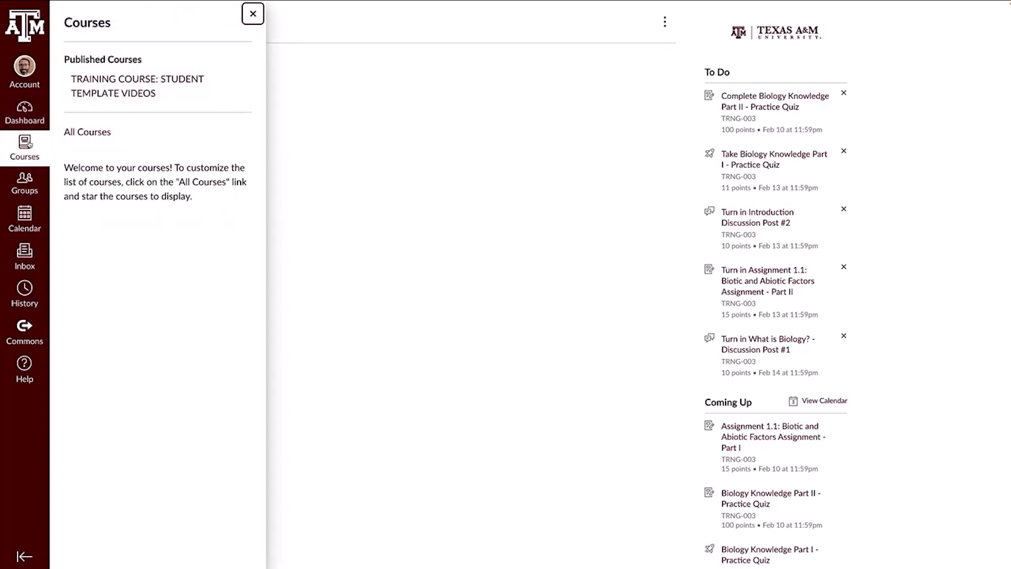
click(25, 181)
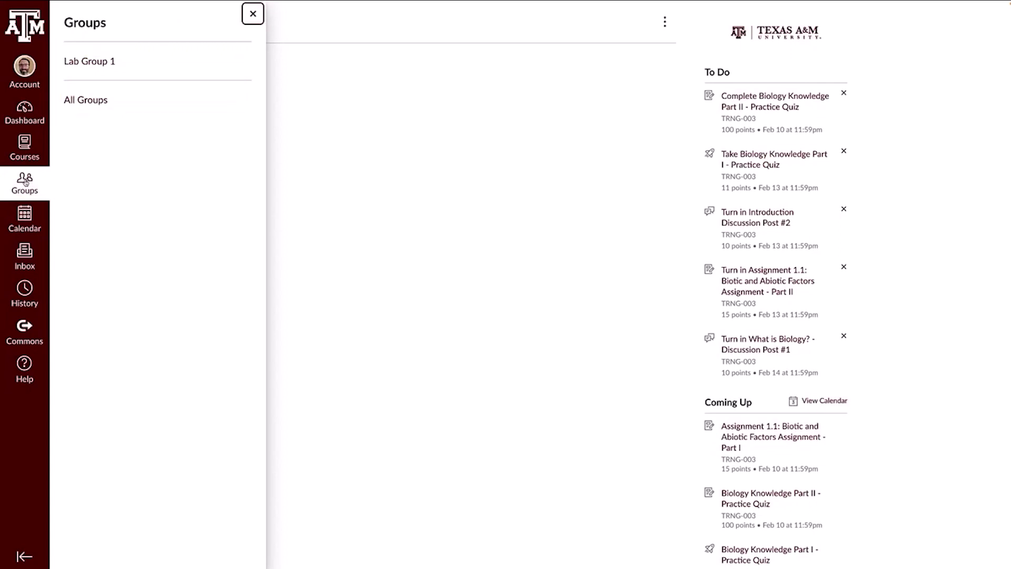
click(25, 218)
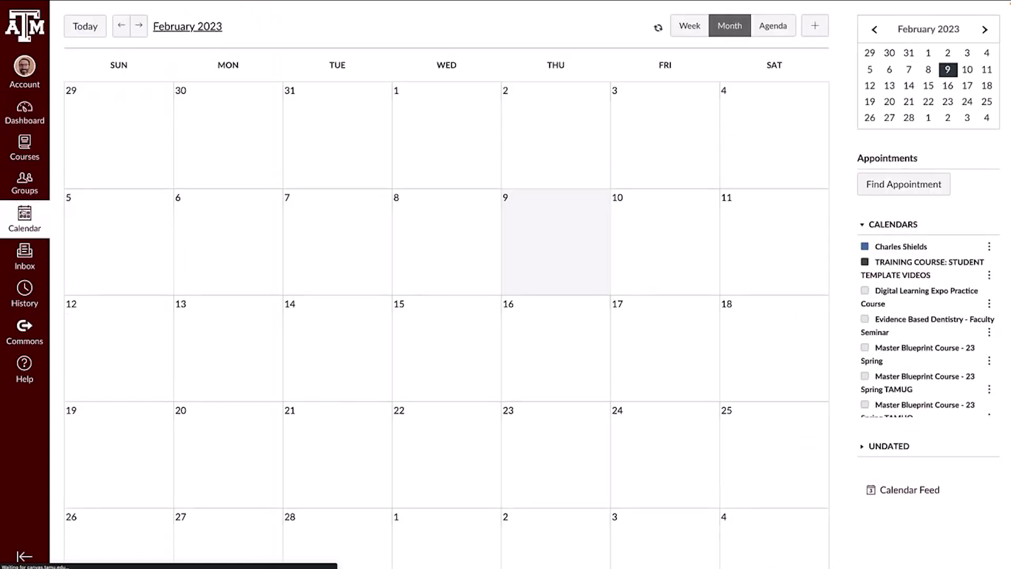
Visit Inbox and History, then open the Help panel listing 24/7 support and hotlines.
click(25, 256)
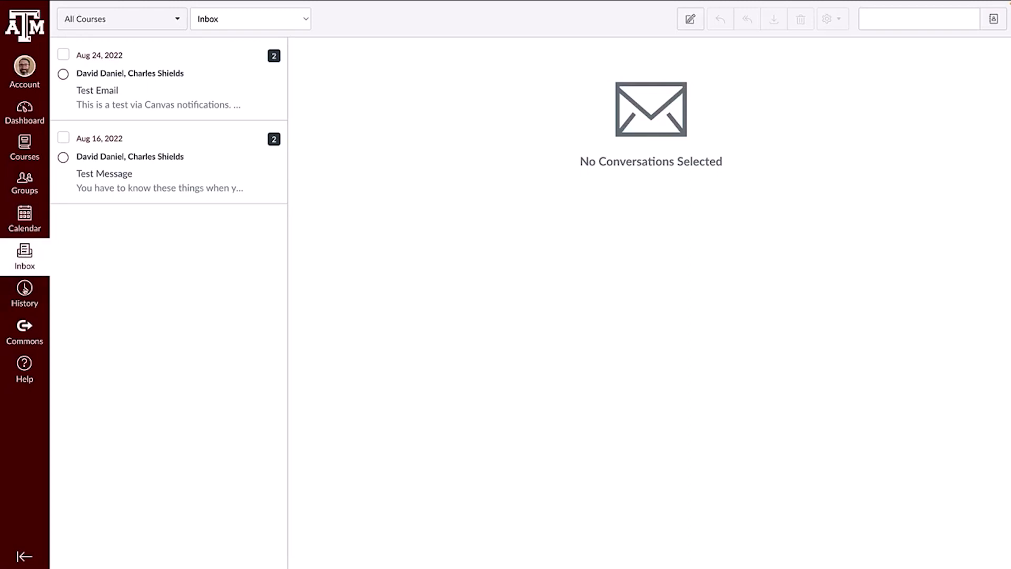
click(24, 292)
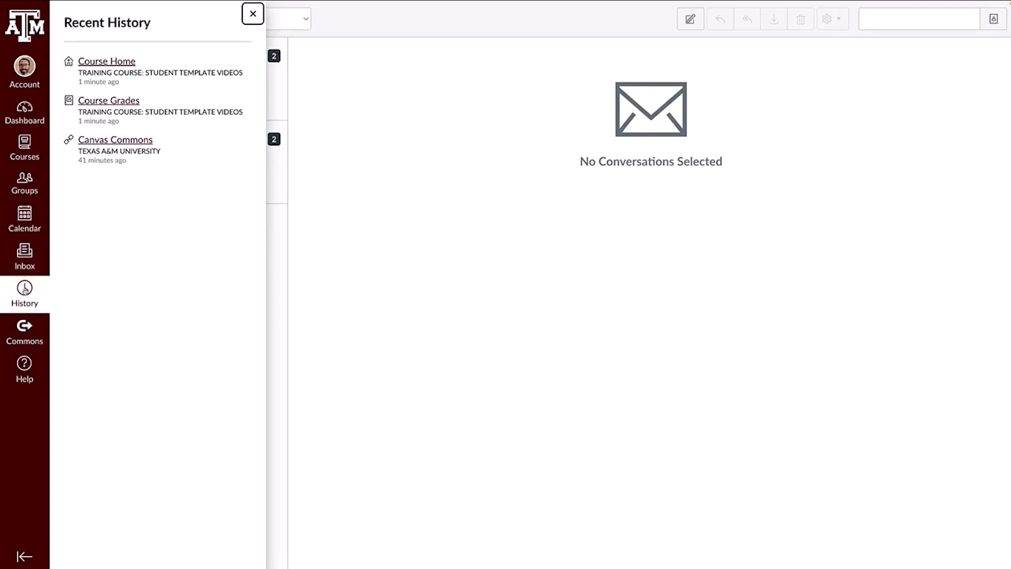
click(24, 367)
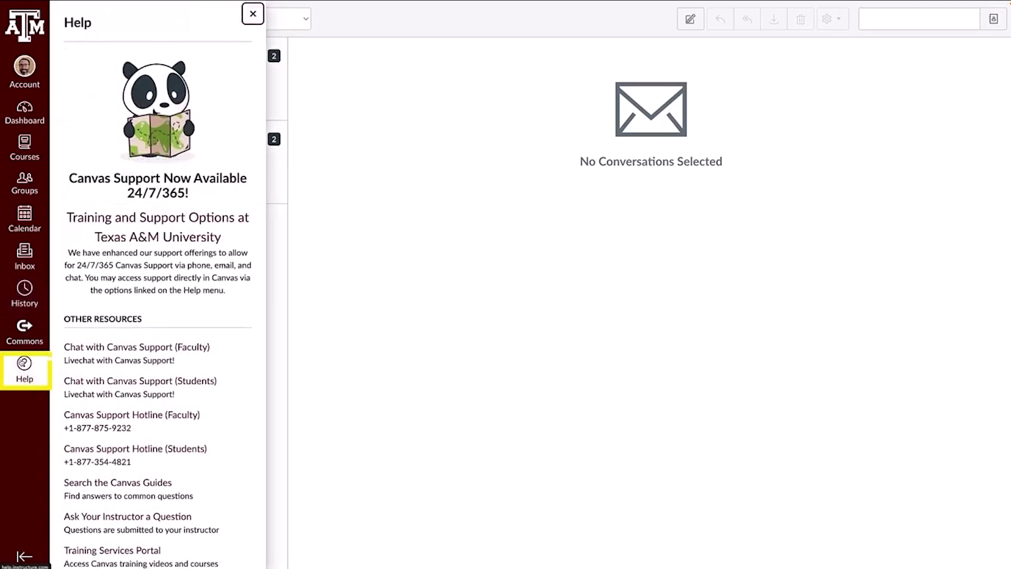